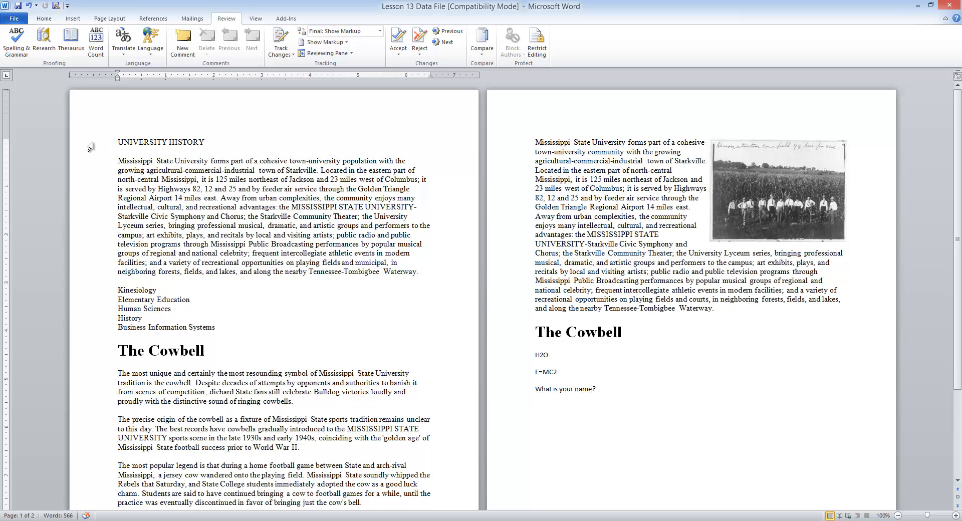
# Apply the Title style to the UNIVERSITY HISTORY heading at the start of the first page.
pyautogui.click(90, 146)
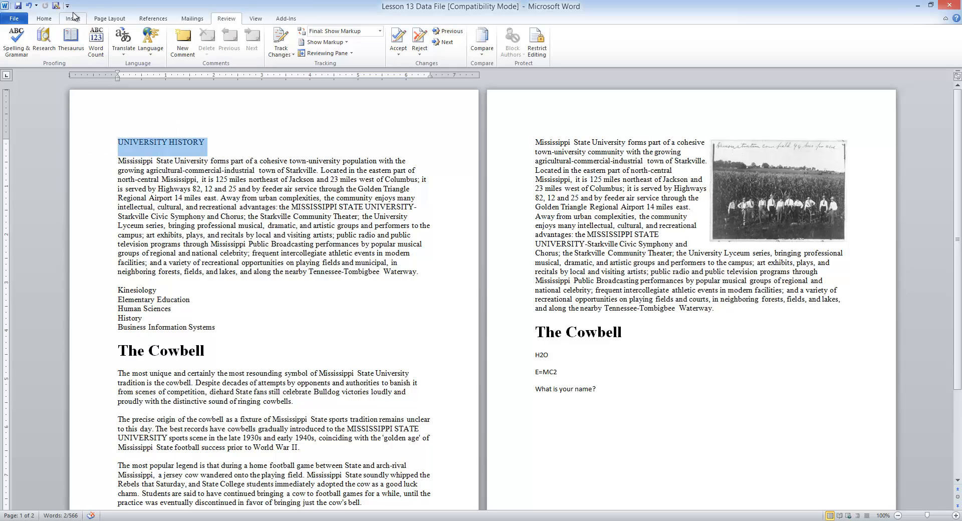
pyautogui.click(44, 19)
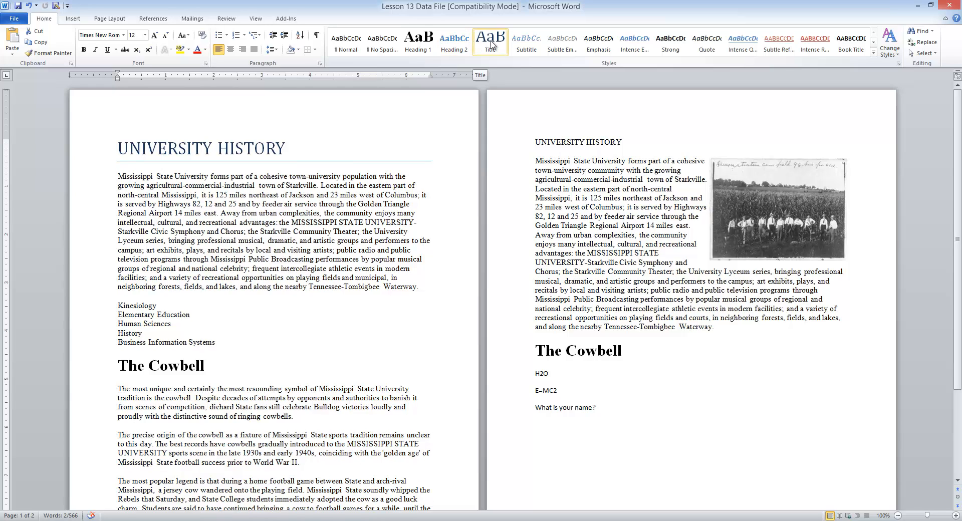
pyautogui.click(491, 44)
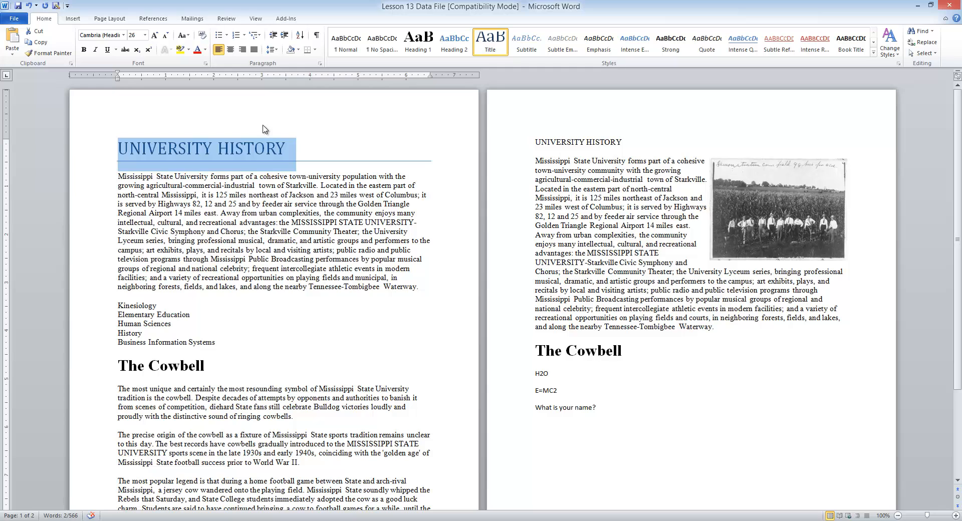
# Look through the available font sizes, typefaces and letter-case options for the UNIVERSITY HISTORY title without changing it.
pyautogui.click(144, 35)
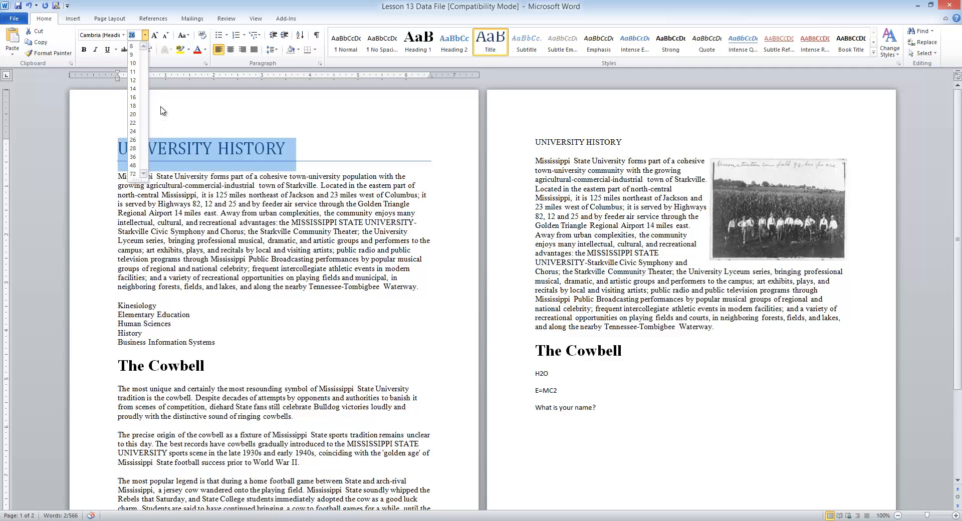
pyautogui.press('Escape')
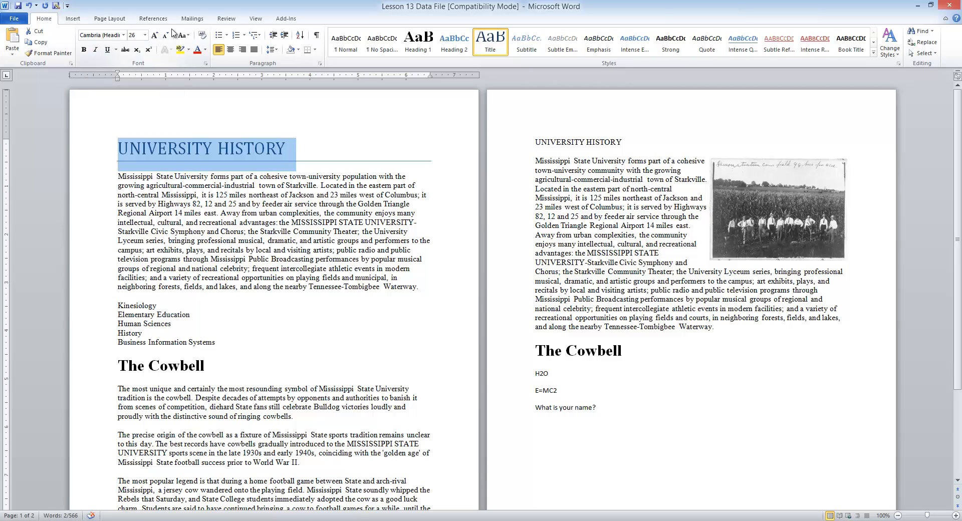
pyautogui.click(363, 148)
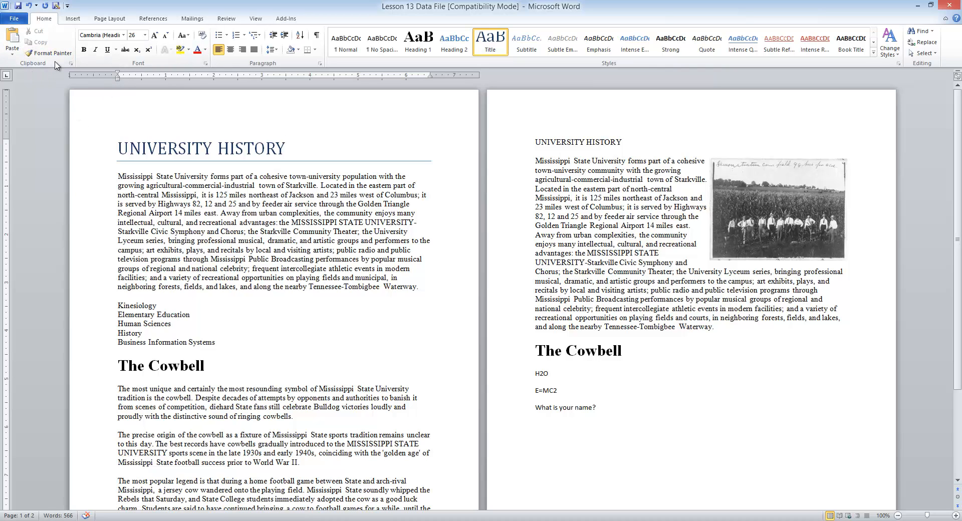
pyautogui.click(124, 35)
pyautogui.scroll(-7, 142, 203)
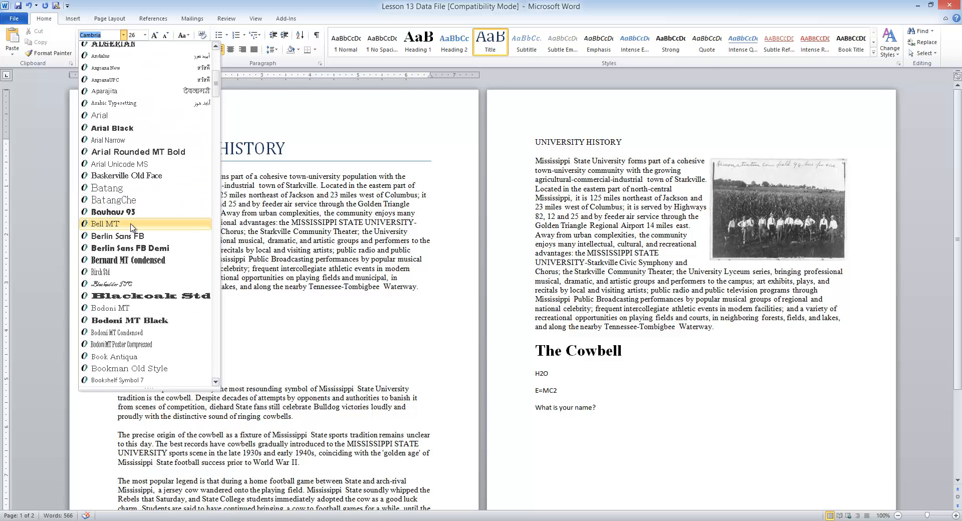
pyautogui.click(276, 117)
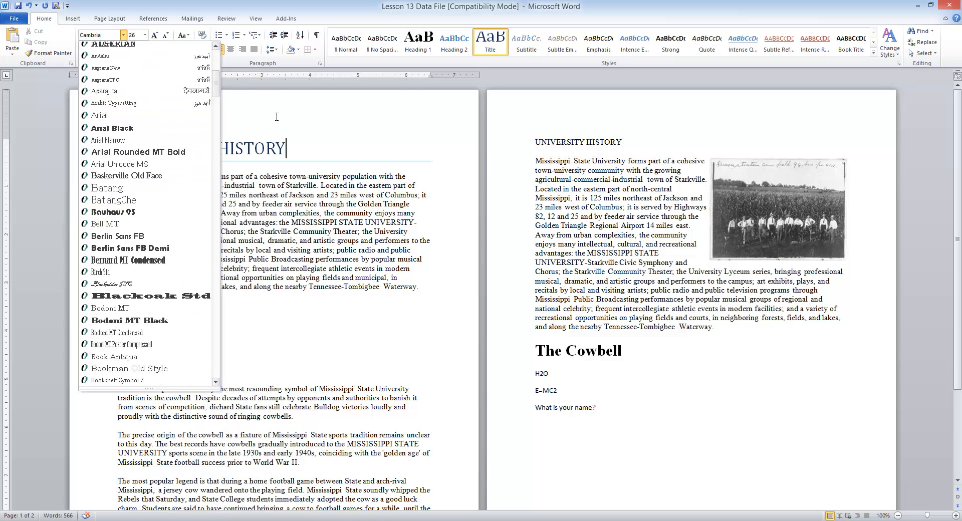
pyautogui.click(146, 35)
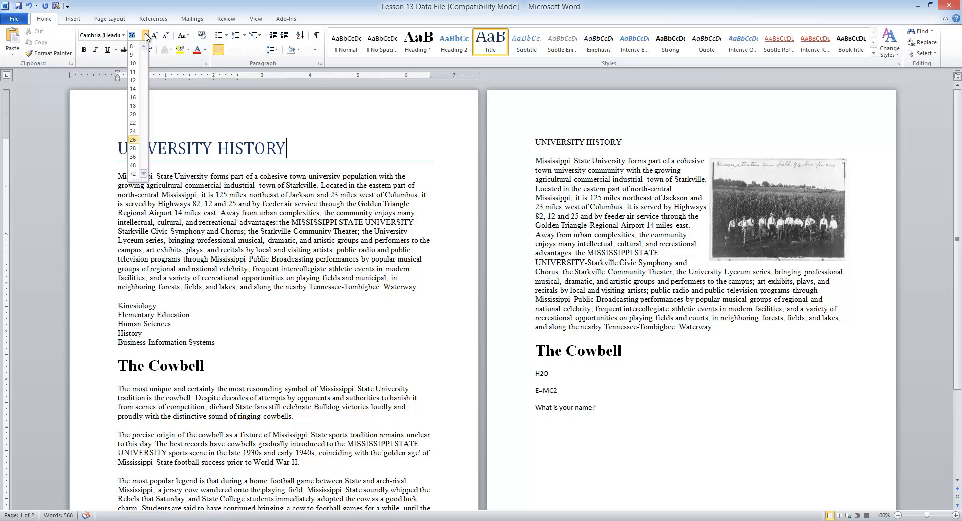
pyautogui.click(146, 36)
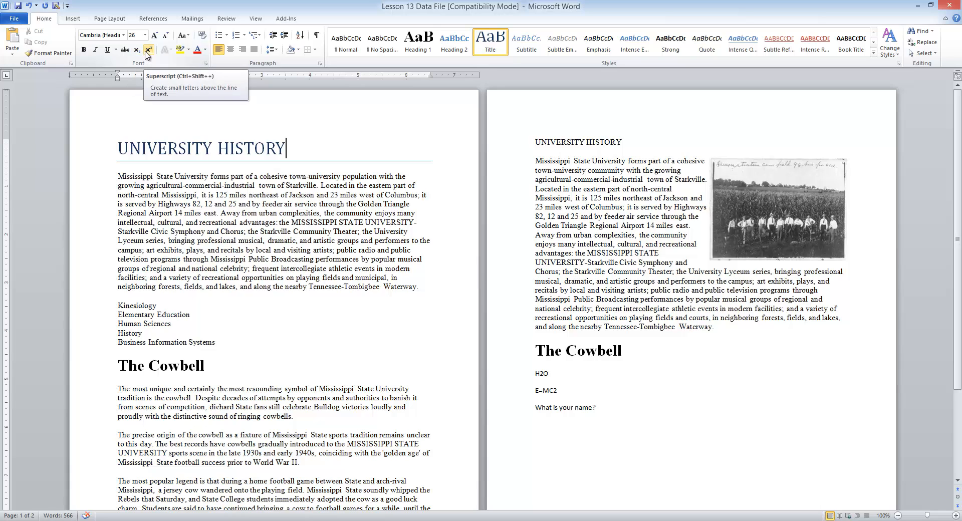
pyautogui.click(190, 38)
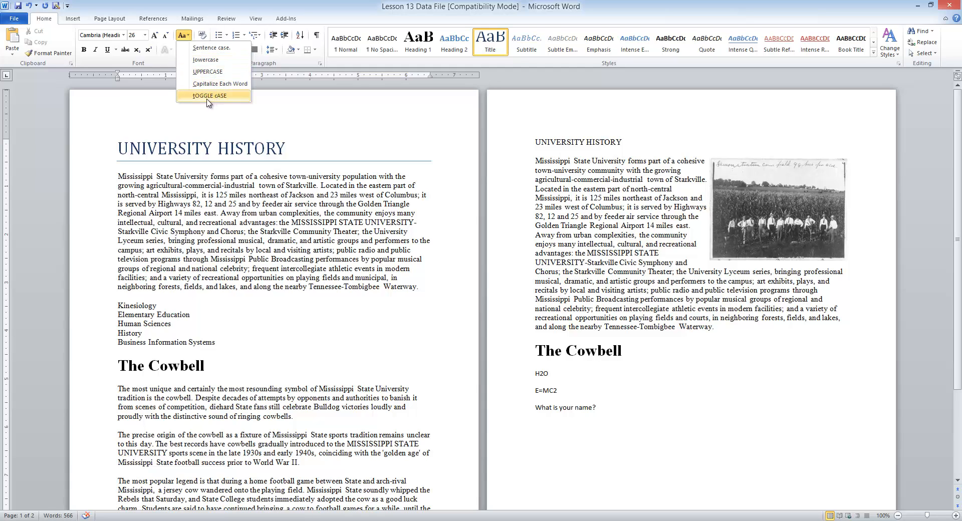
pyautogui.click(281, 99)
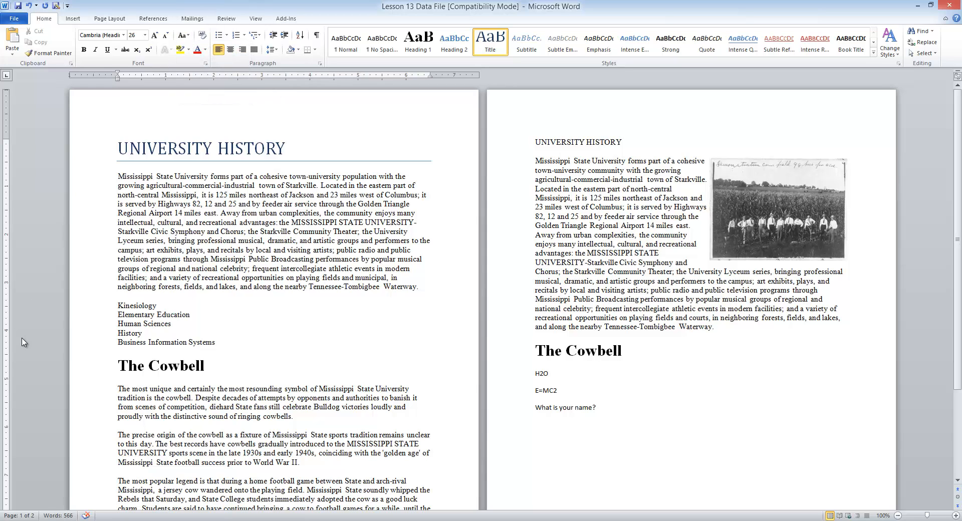
# Format the first-page heading "The Cowbell" as 20-point Arial Black in standard green.
pyautogui.click(96, 368)
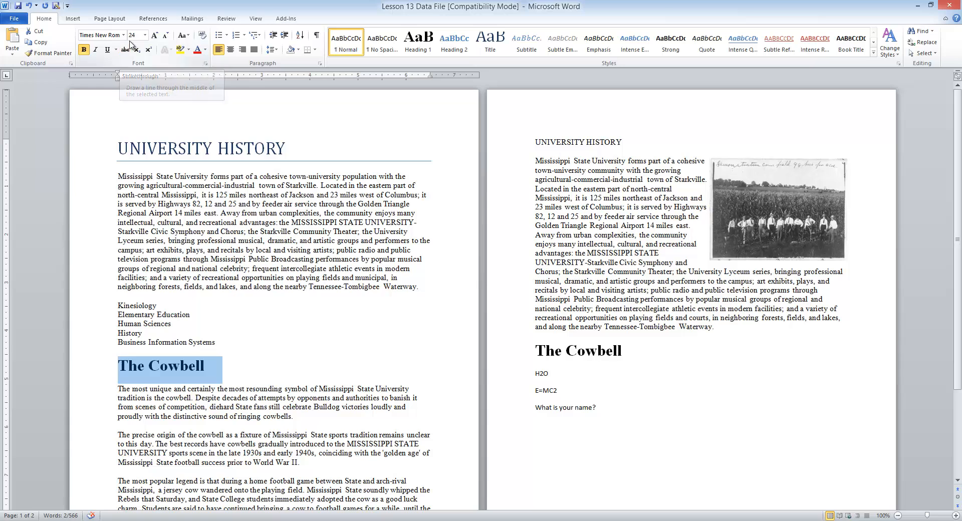
pyautogui.click(146, 35)
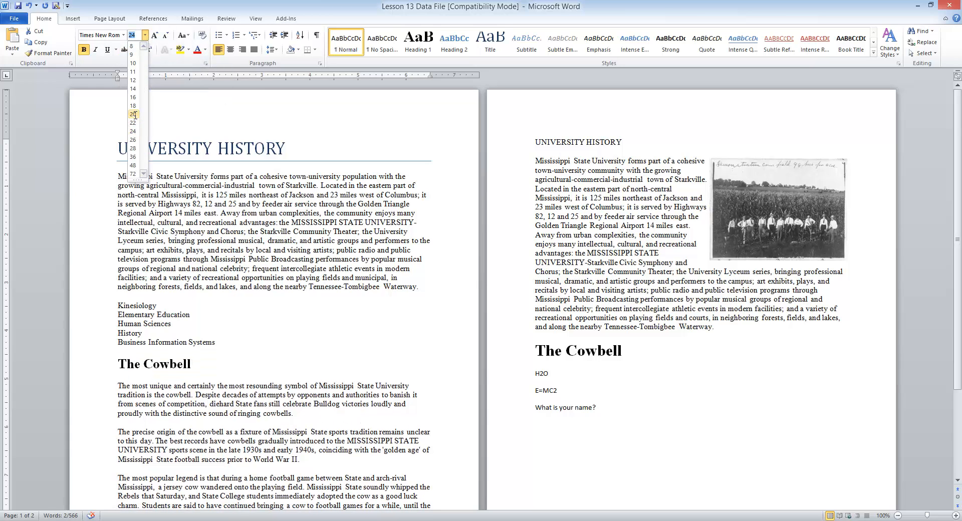
pyautogui.click(134, 114)
pyautogui.click(124, 36)
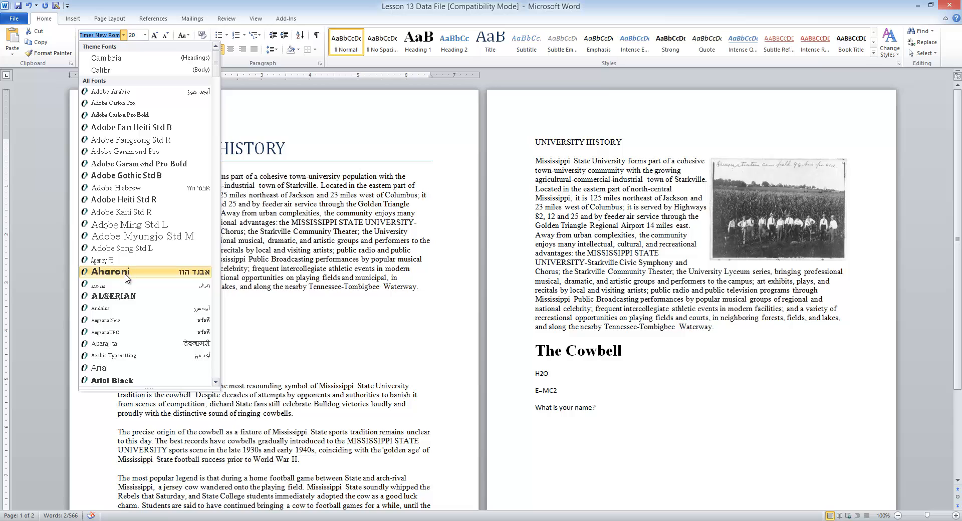
pyautogui.click(142, 382)
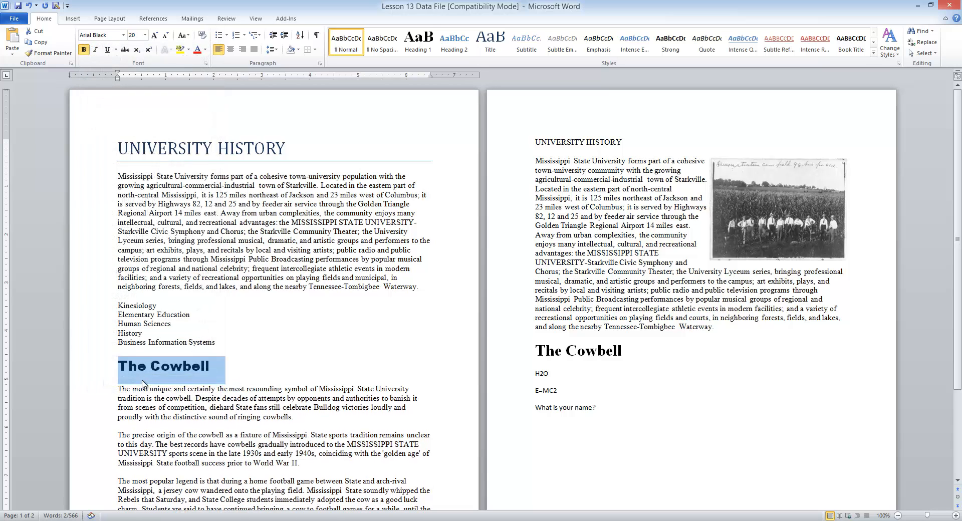
pyautogui.click(205, 50)
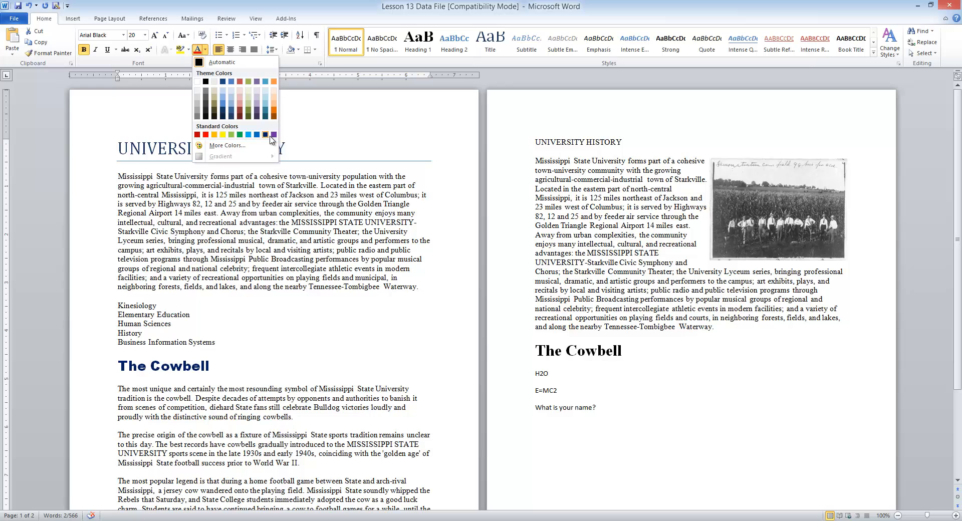
pyautogui.click(240, 135)
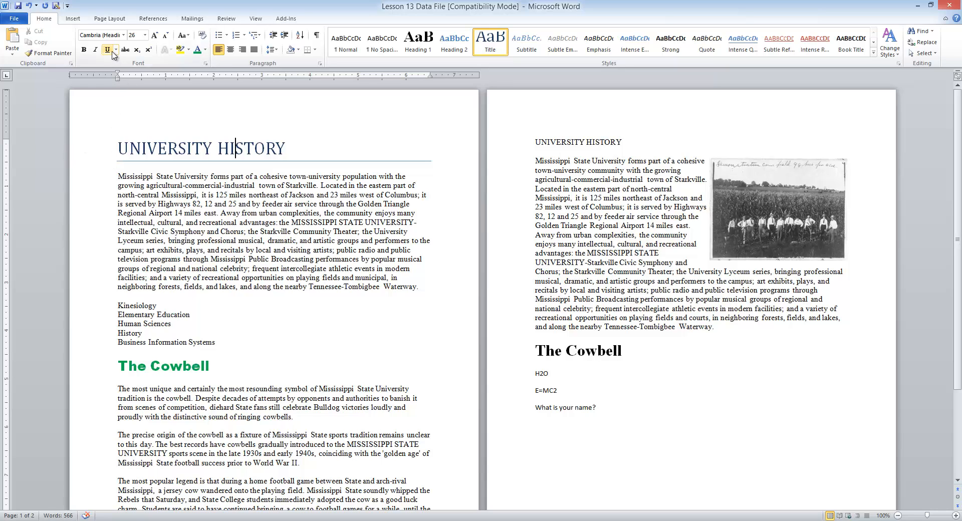
# Underline the green heading "The Cowbell", trying italics on it and removing them again.
pyautogui.click(100, 370)
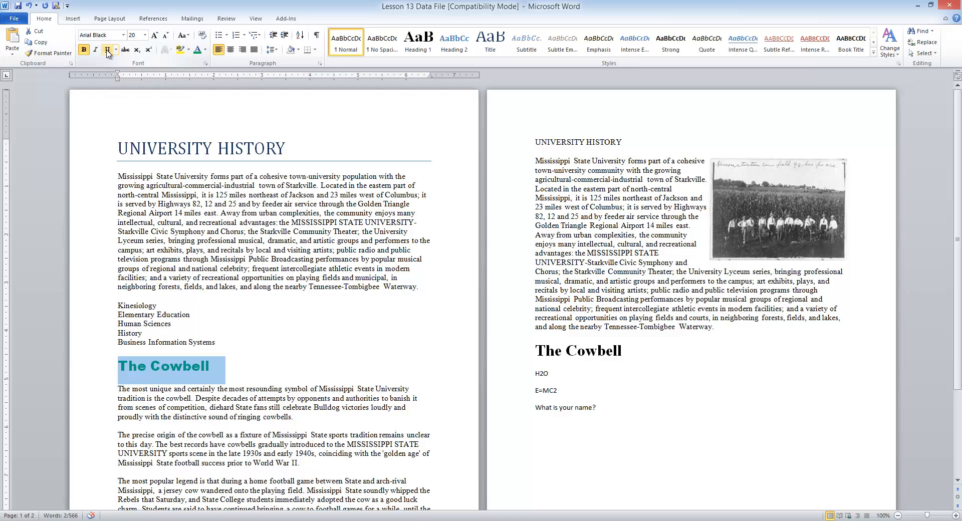
pyautogui.click(107, 51)
pyautogui.click(96, 50)
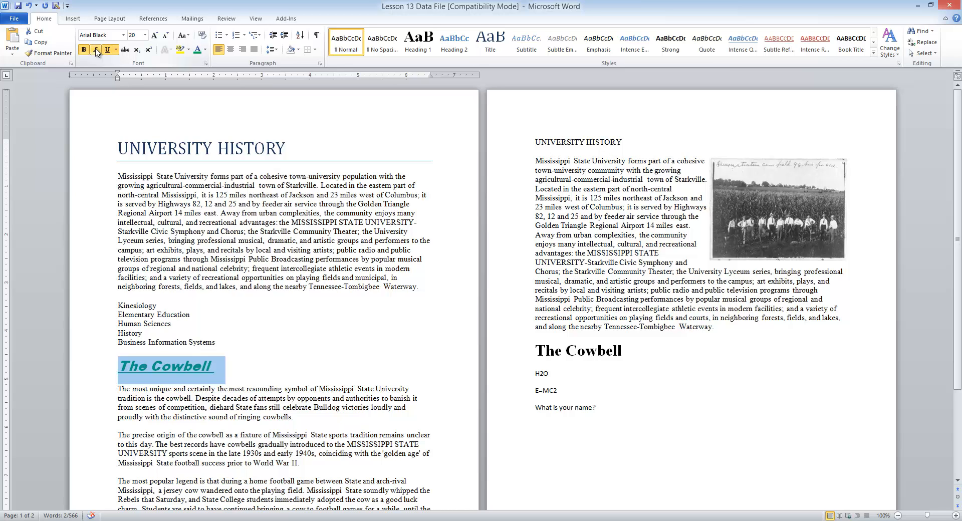
pyautogui.click(96, 51)
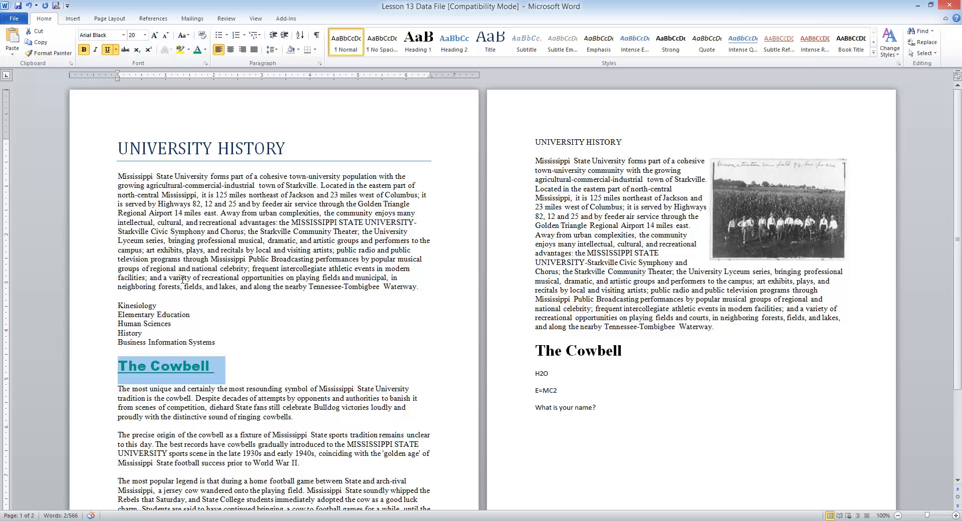
# Apply solid round bullets to the first-page list running from Kinesiology to Business Information Systems.
pyautogui.scroll(-2, 183, 279)
pyautogui.click(223, 307)
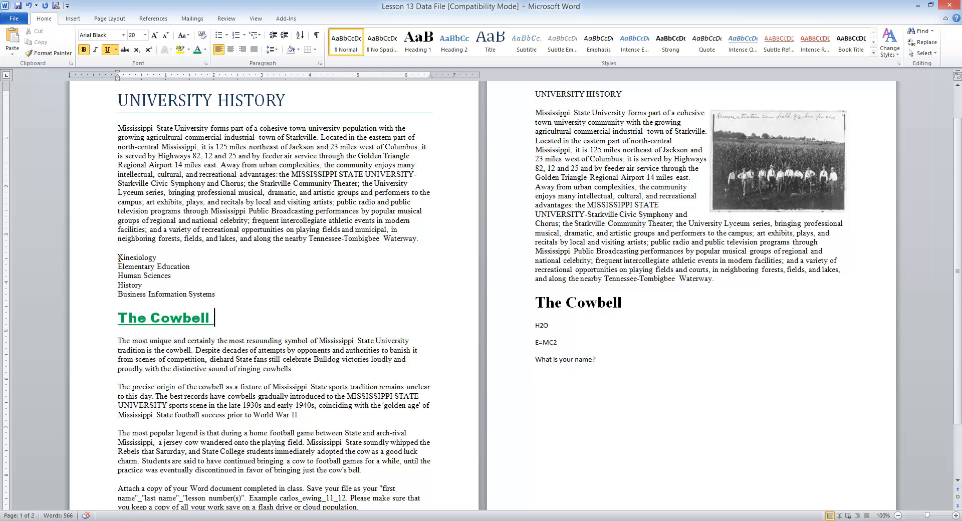
pyautogui.moveTo(119, 258); pyautogui.dragTo(219, 297)
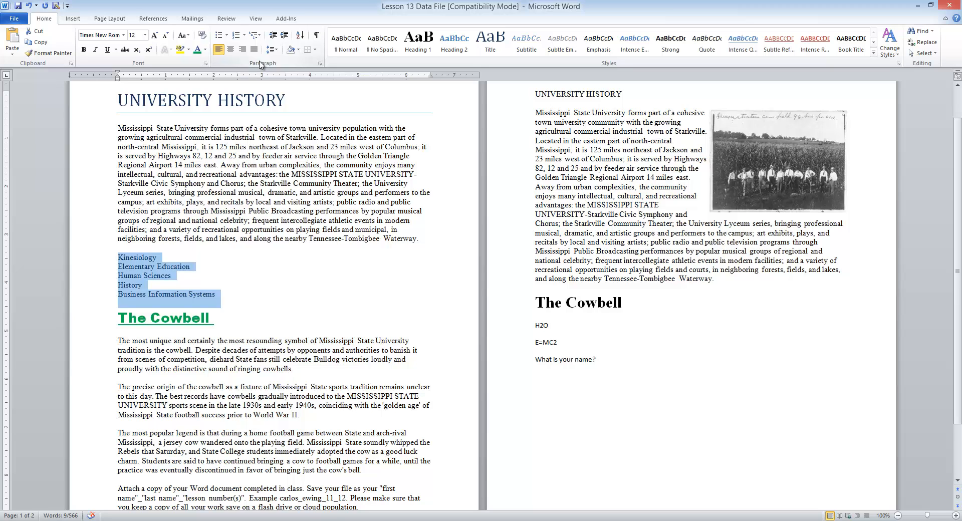
pyautogui.click(226, 35)
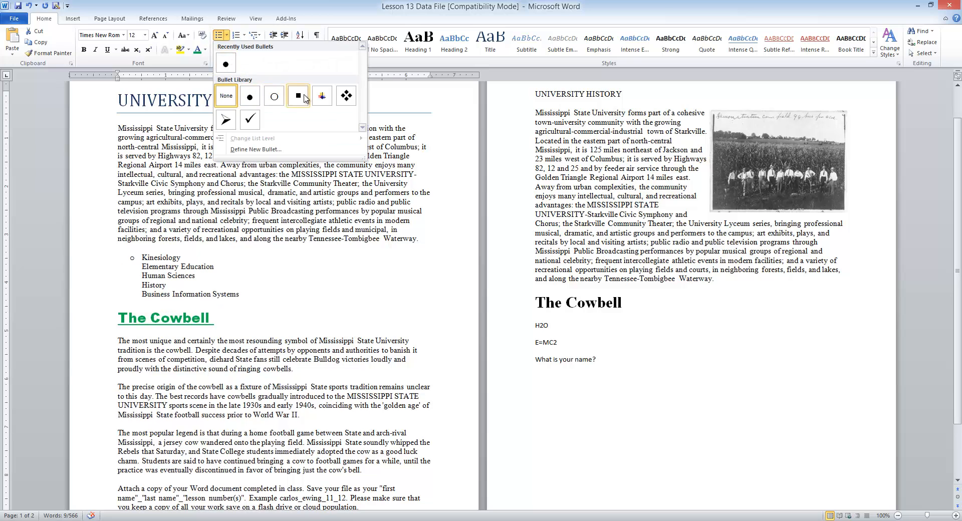
pyautogui.click(244, 35)
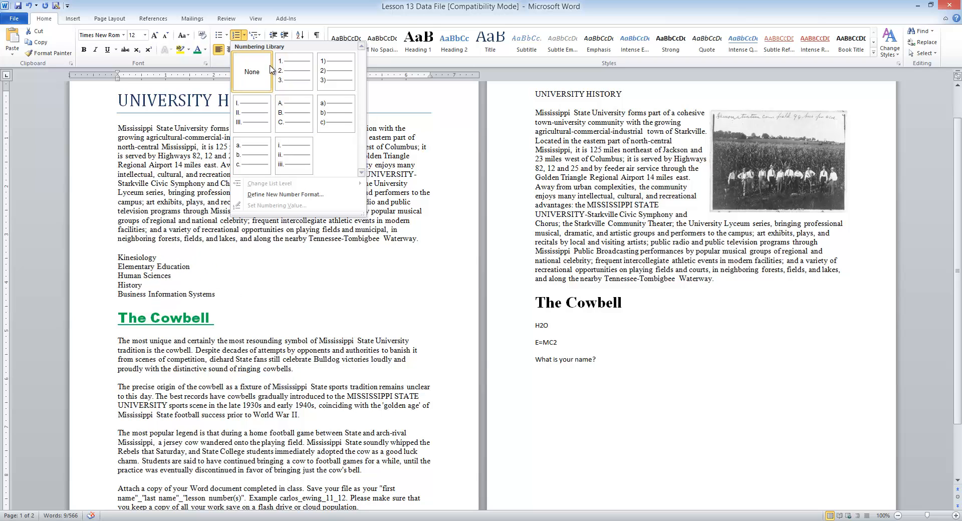
pyautogui.click(219, 37)
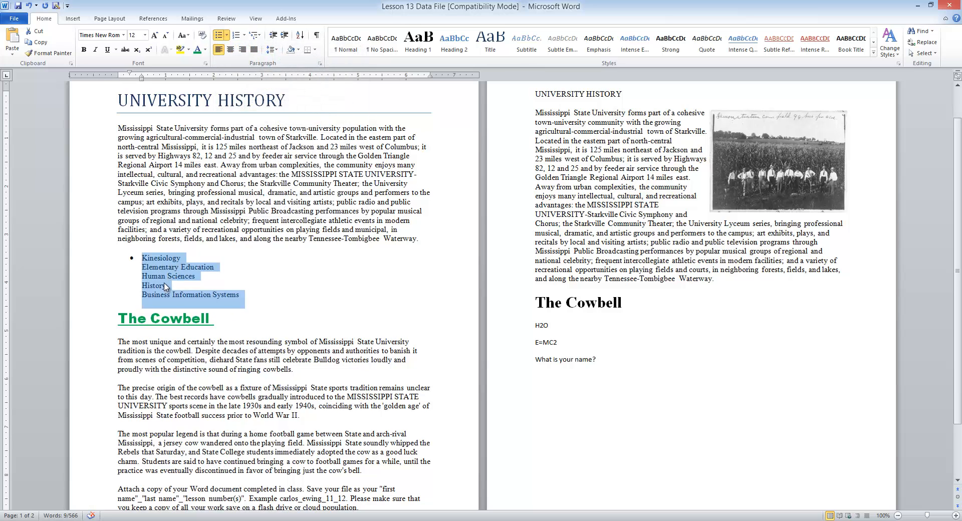
# Show the formatting marks and replace the manual line breaks after Kinesiology and Elementary Education with paragraph breaks.
pyautogui.click(316, 37)
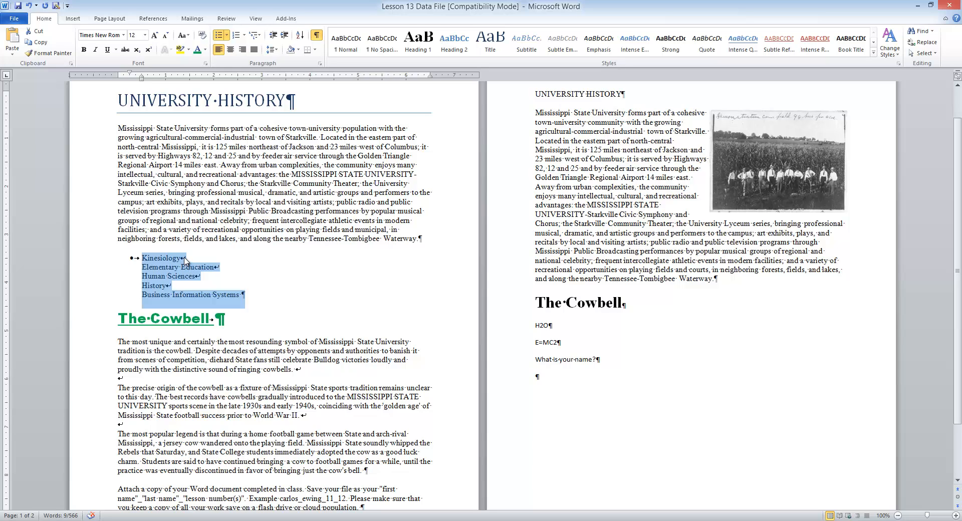
pyautogui.click(186, 258)
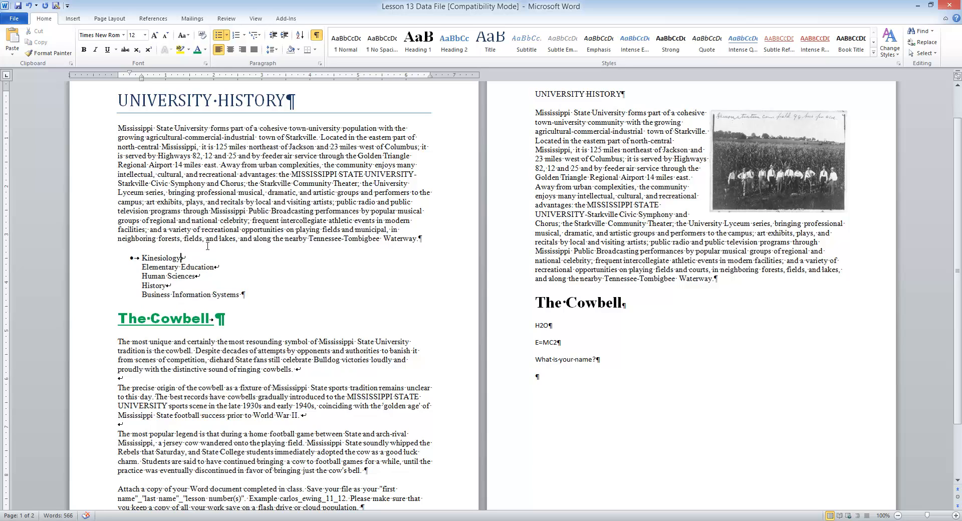
pyautogui.press('Delete')
pyautogui.press('Return')
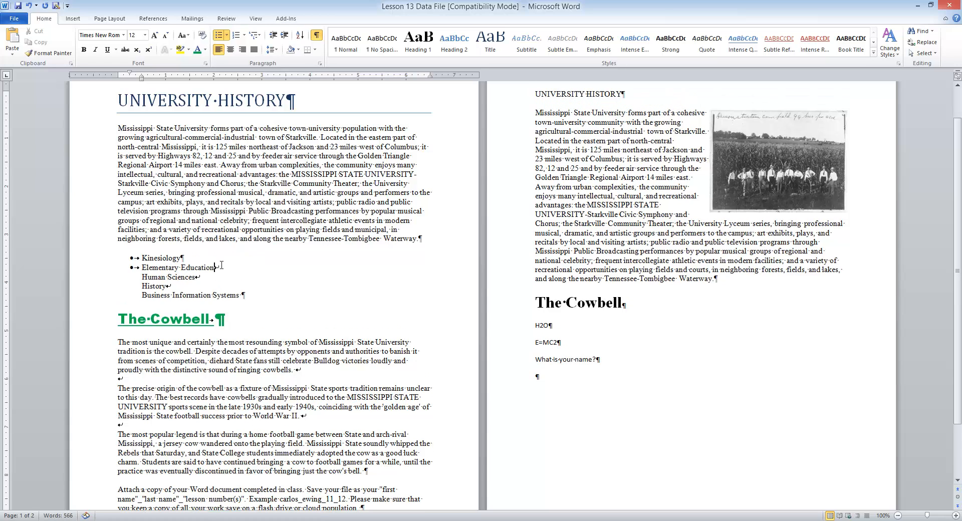
pyautogui.press('Delete')
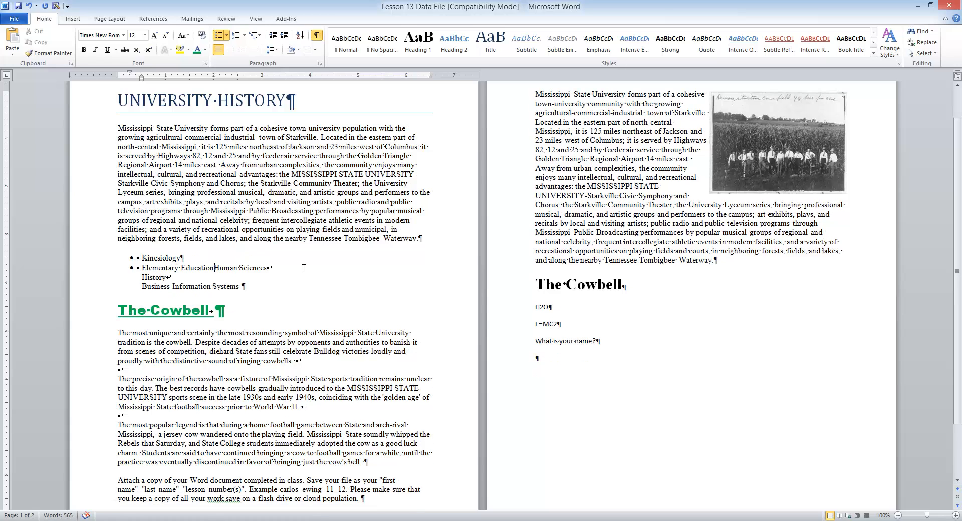
pyautogui.press('Return')
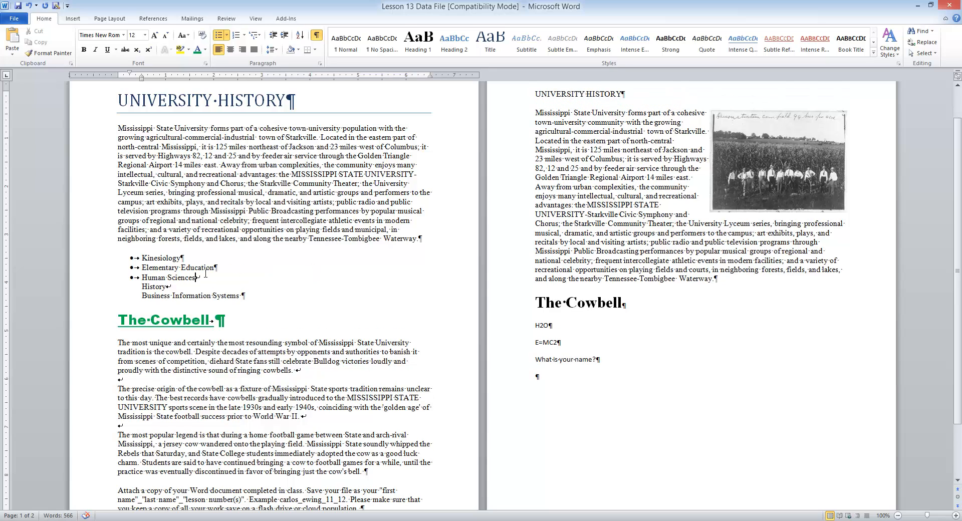
# Replace the manual line breaks after Human Sciences and History with paragraph breaks, and hide the formatting marks.
pyautogui.press('Delete')
pyautogui.press('Return')
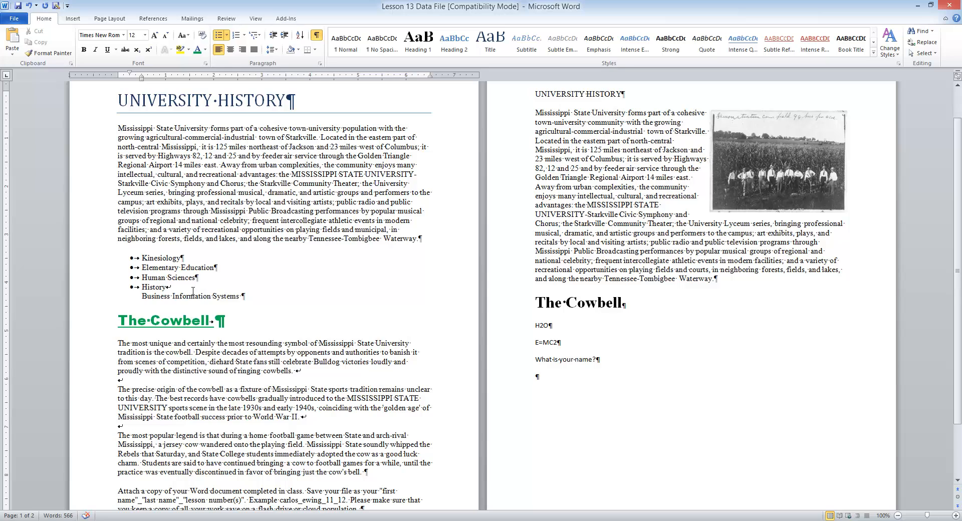
pyautogui.press('End')
pyautogui.press('Delete')
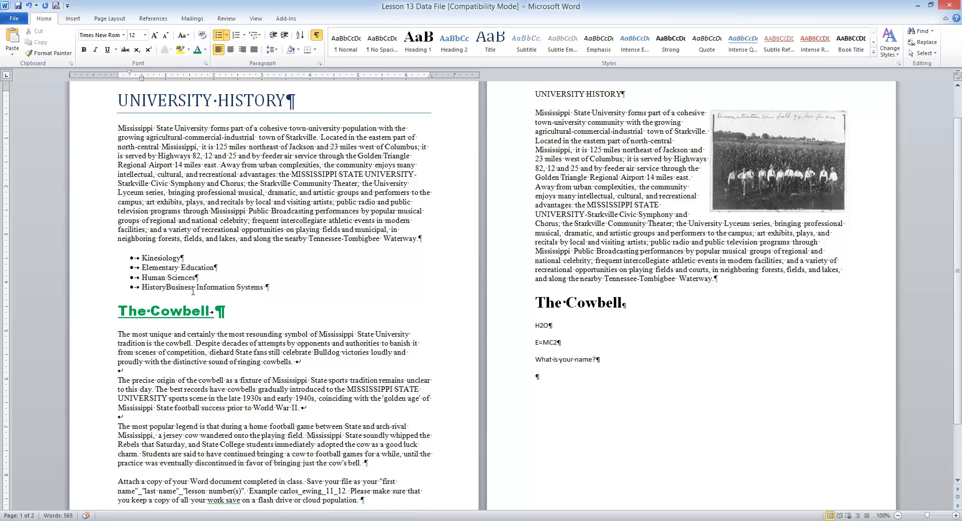
pyautogui.press('Return')
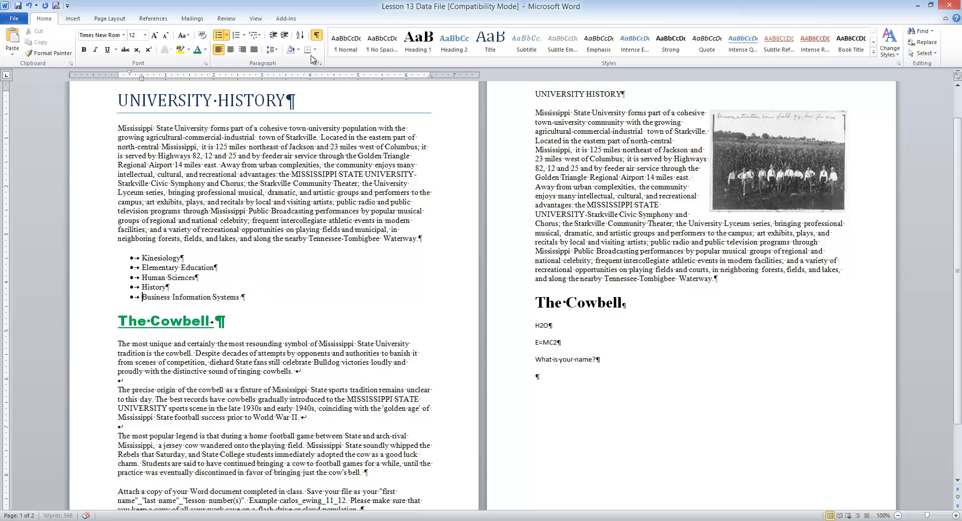
pyautogui.click(316, 35)
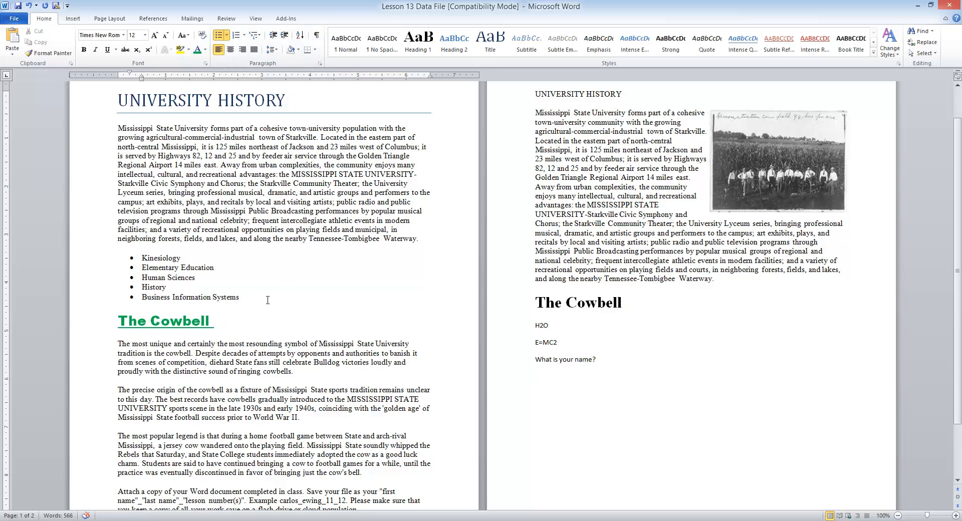
# Convert the first-page bulleted list from Kinesiology to Business Information Systems into a numbered list, trying it without bullets first.
pyautogui.moveTo(239, 297); pyautogui.dragTo(131, 256)
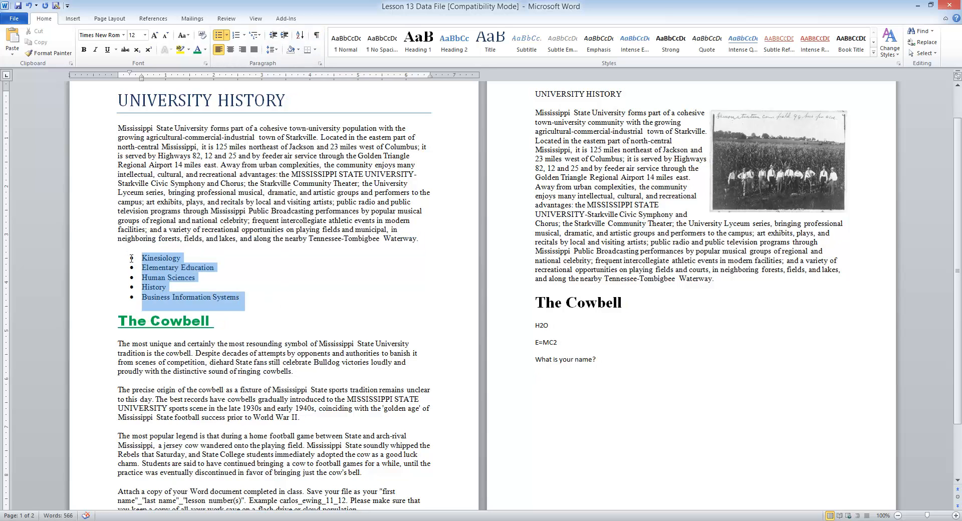
pyautogui.click(219, 35)
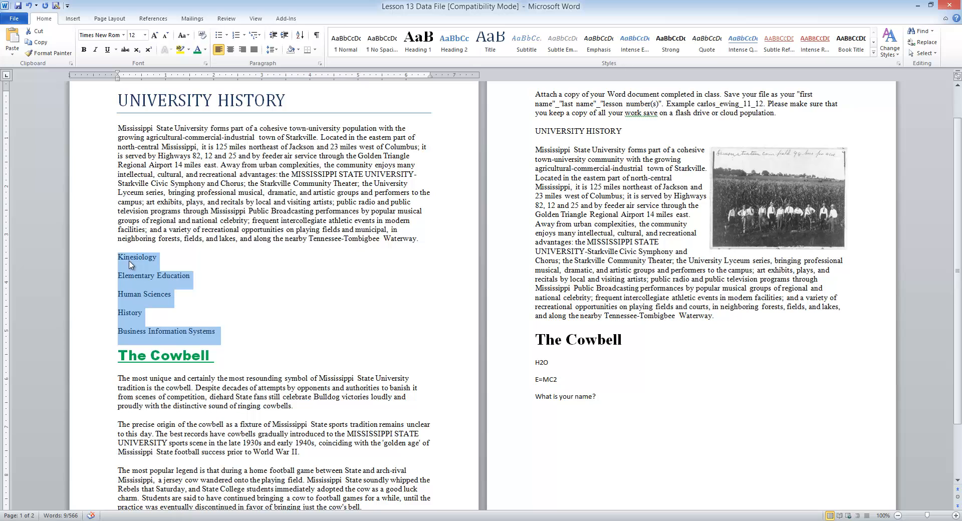
pyautogui.click(219, 35)
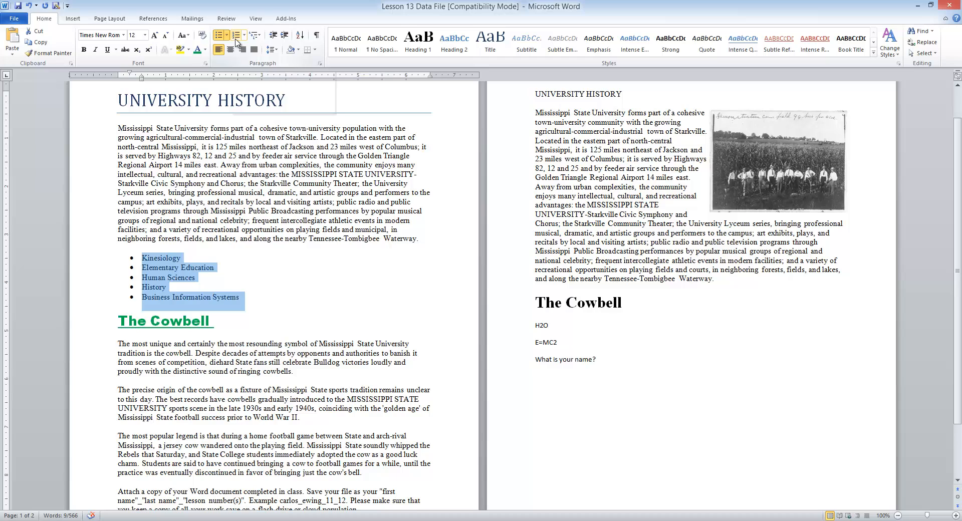
pyautogui.click(236, 35)
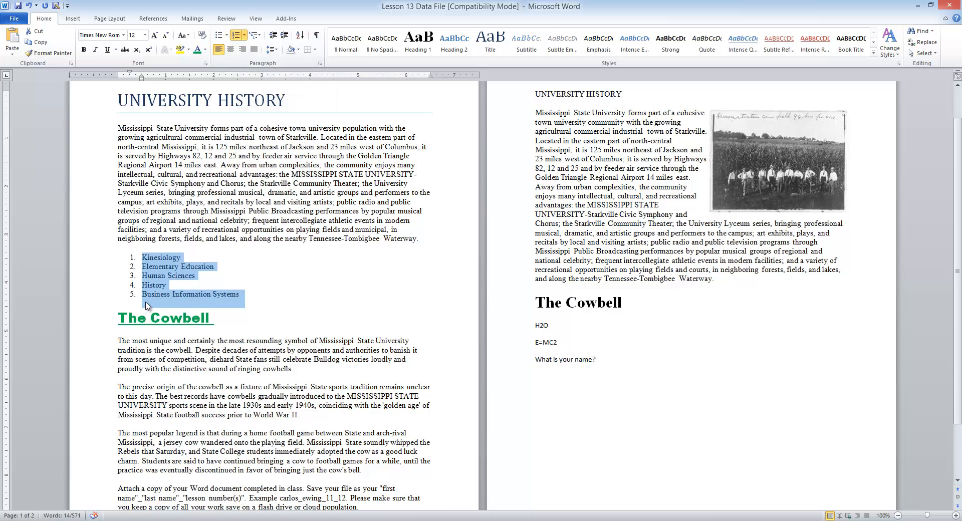
pyautogui.click(200, 348)
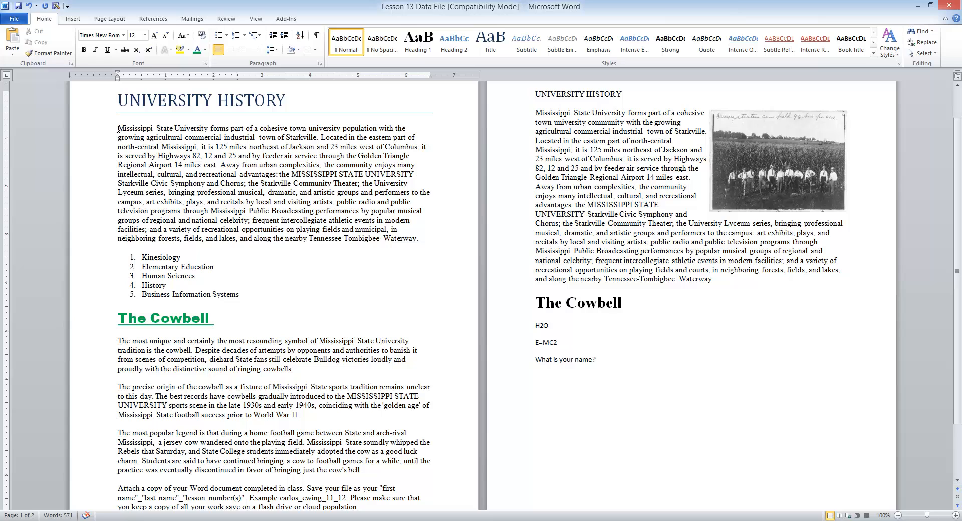
# Set the line spacing of the first paragraph under the UNIVERSITY HISTORY title to 2.0.
pyautogui.moveTo(142, 128); pyautogui.dragTo(431, 248)
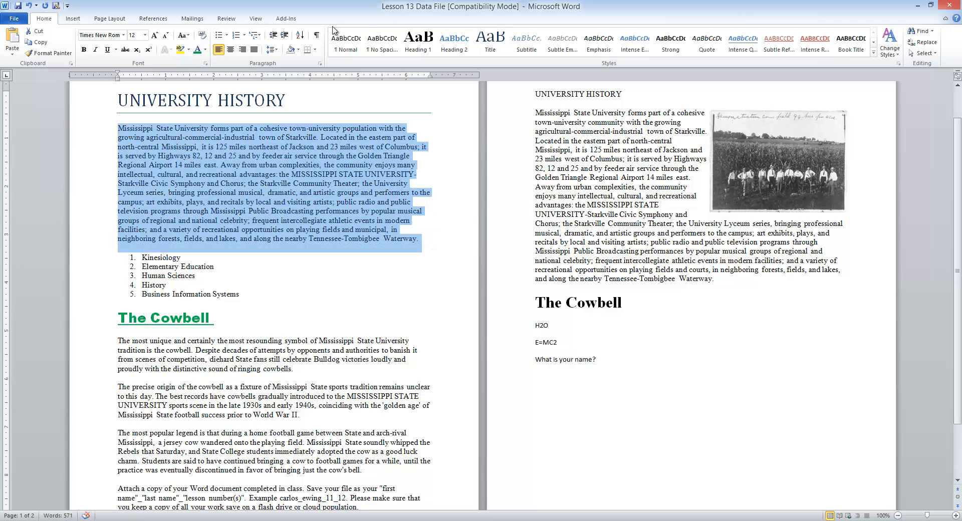
pyautogui.click(271, 49)
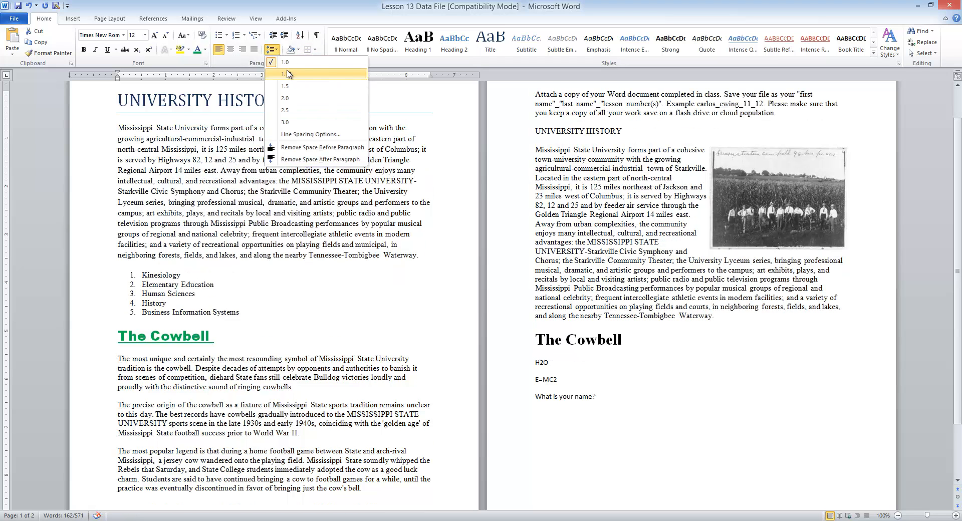
pyautogui.click(283, 62)
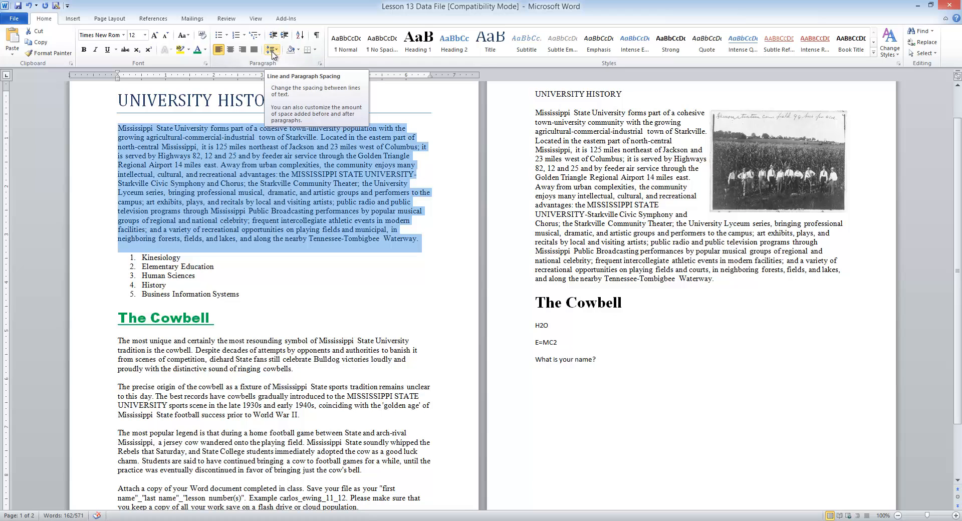
pyautogui.click(277, 54)
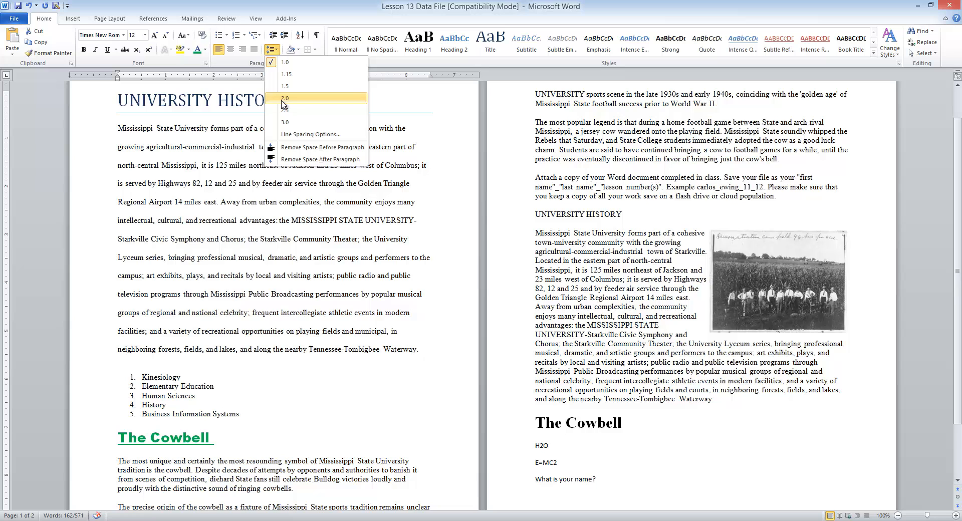
pyautogui.click(283, 99)
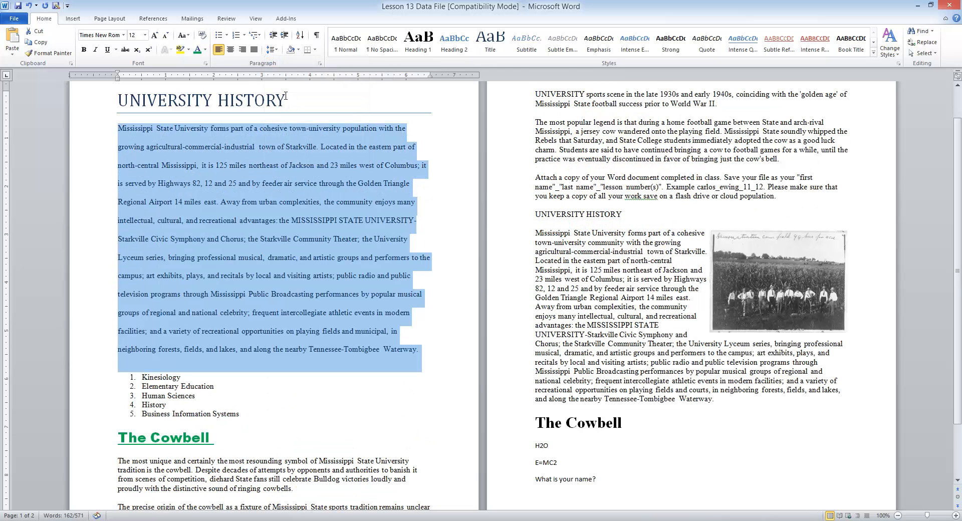
# Examine the spacing-before and line spacing options in the first paragraph's Paragraph settings, and leave without applying changes.
pyautogui.click(318, 64)
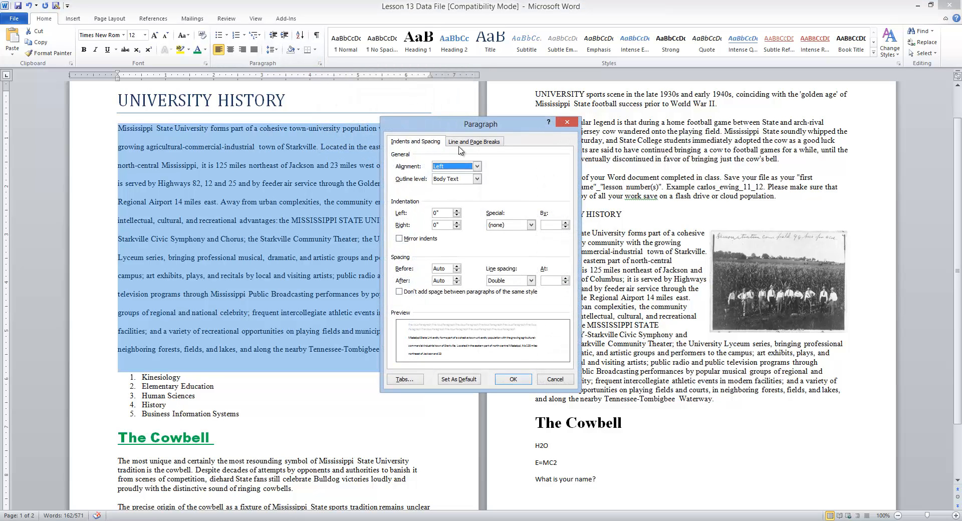
pyautogui.click(456, 272)
pyautogui.click(459, 267)
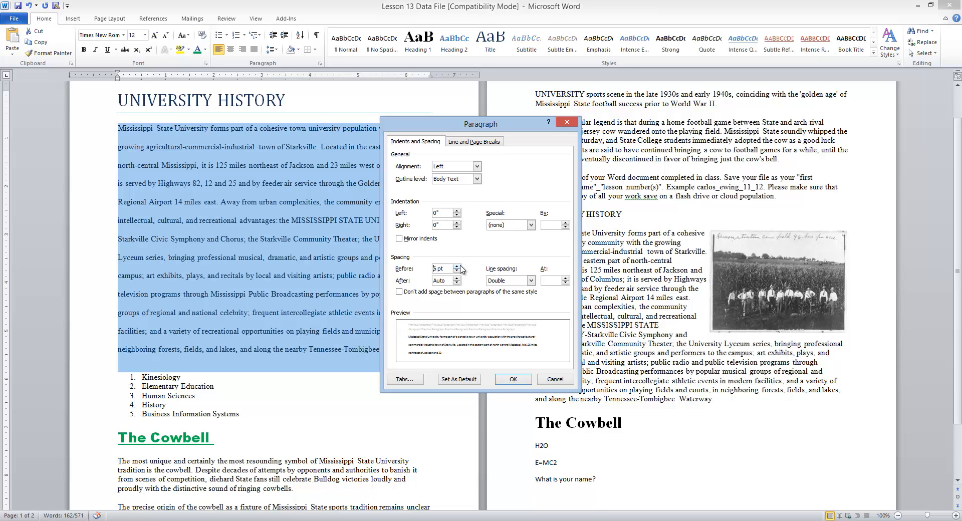
pyautogui.click(456, 271)
pyautogui.click(456, 271)
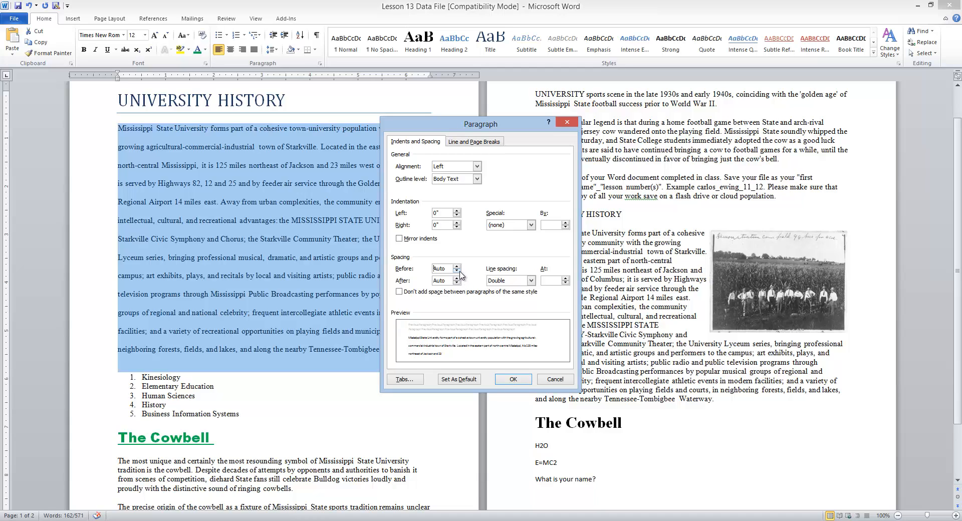
pyautogui.click(514, 281)
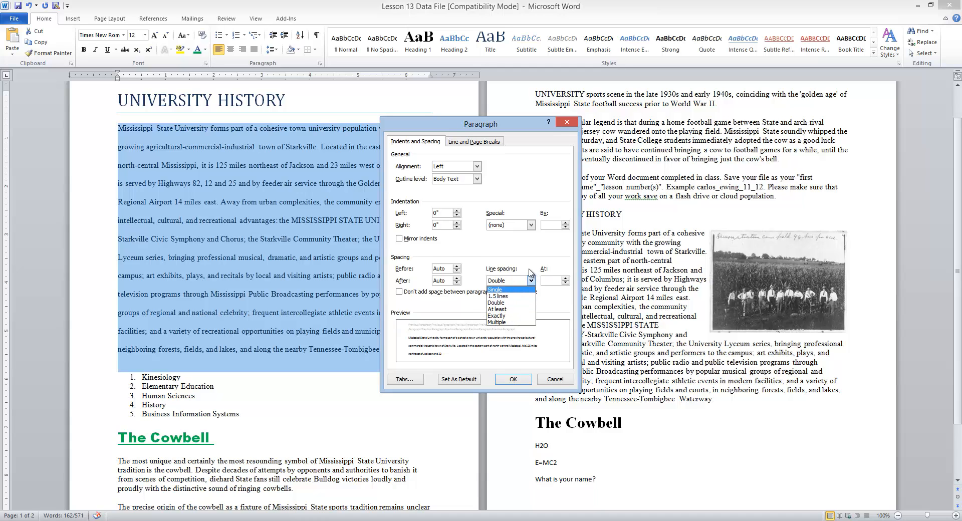
pyautogui.click(529, 269)
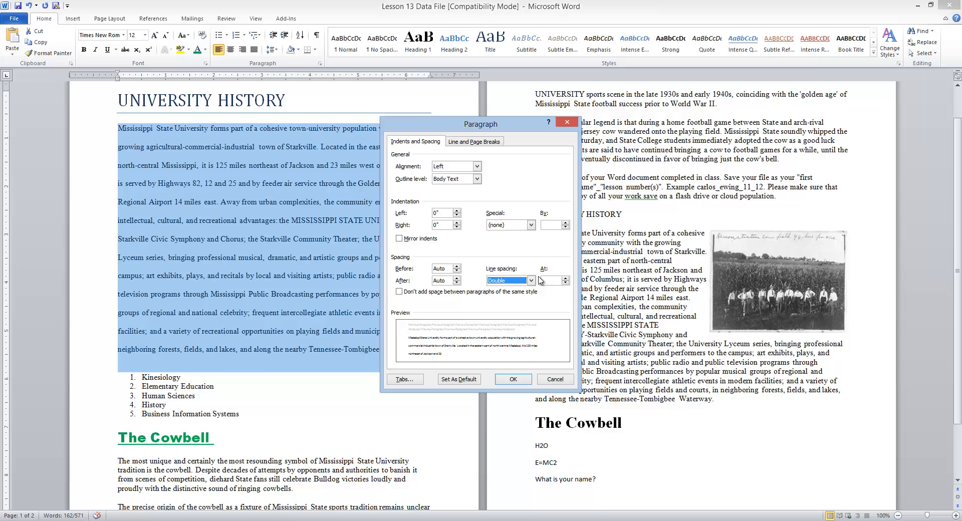
pyautogui.click(544, 382)
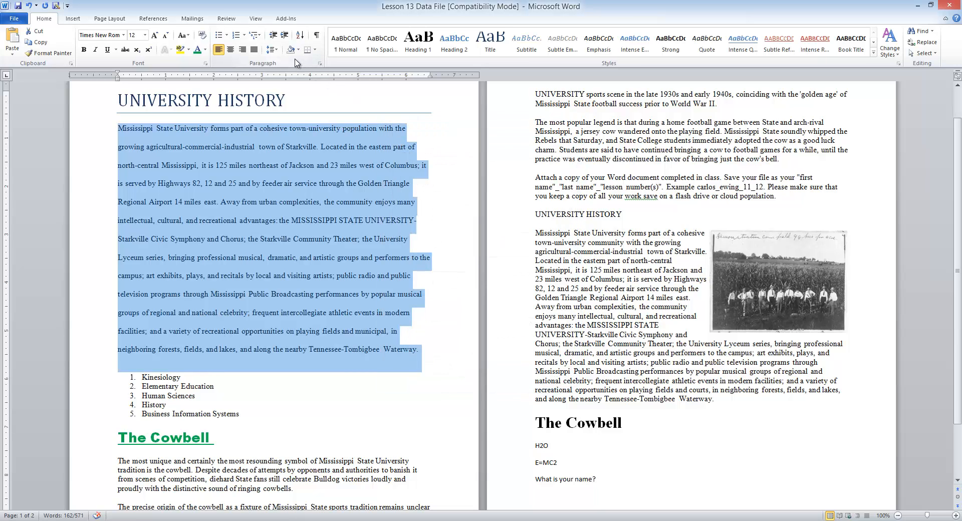
pyautogui.click(263, 166)
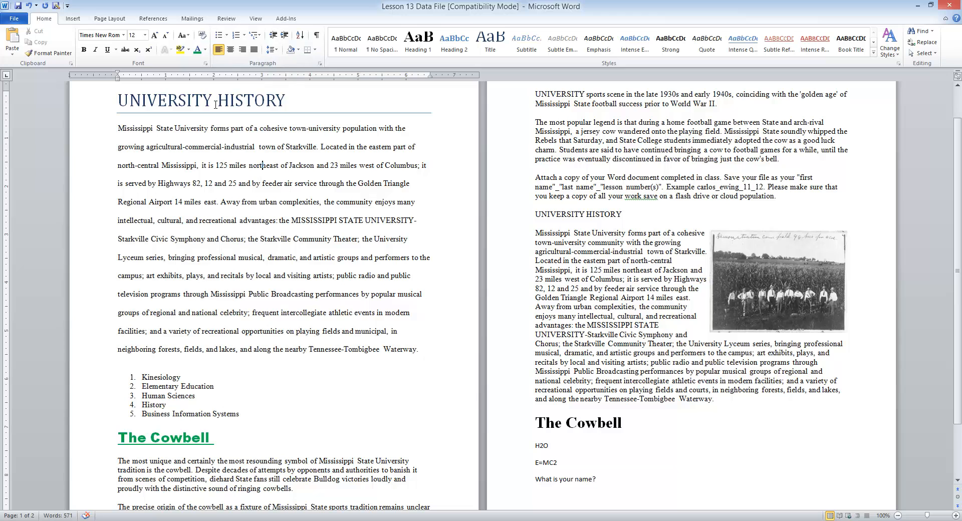
# Examine the Sort Text options and the shading colors for the first paragraph without applying either.
pyautogui.click(302, 36)
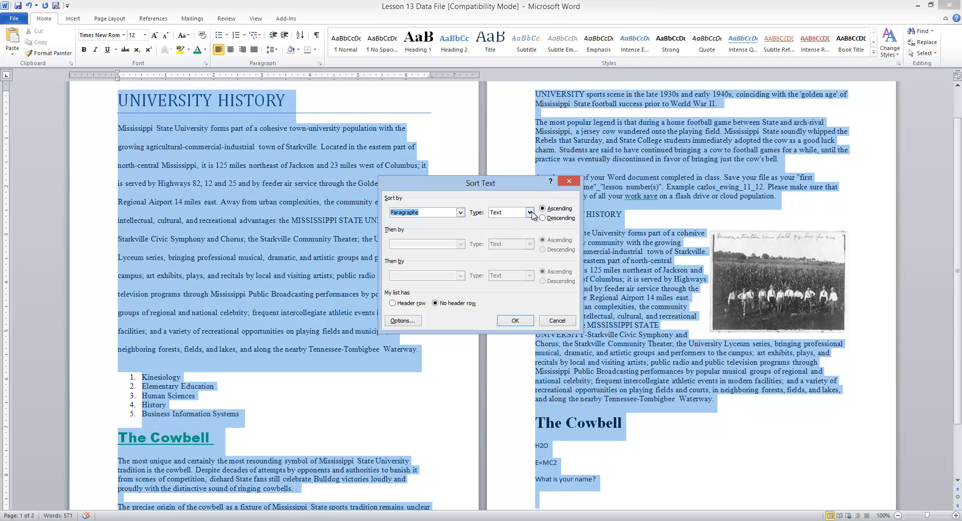
pyautogui.click(565, 182)
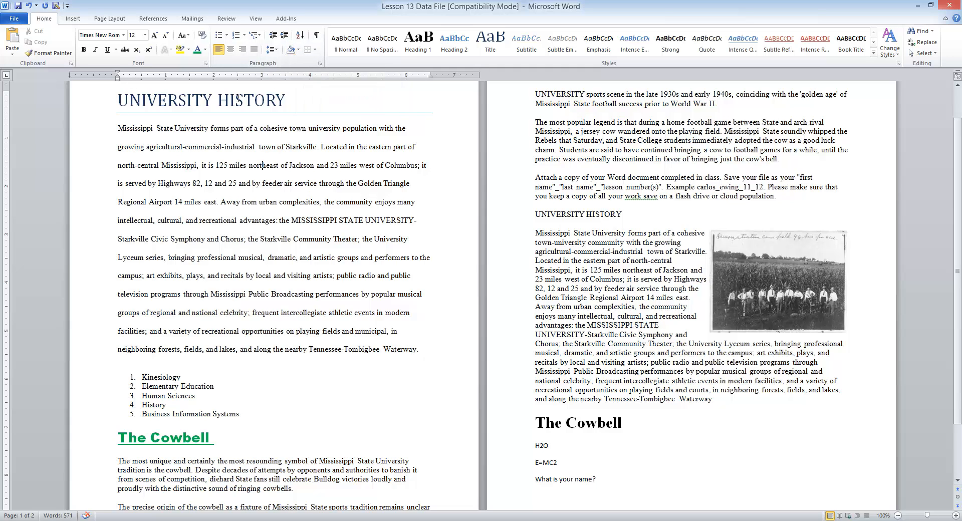
pyautogui.click(298, 50)
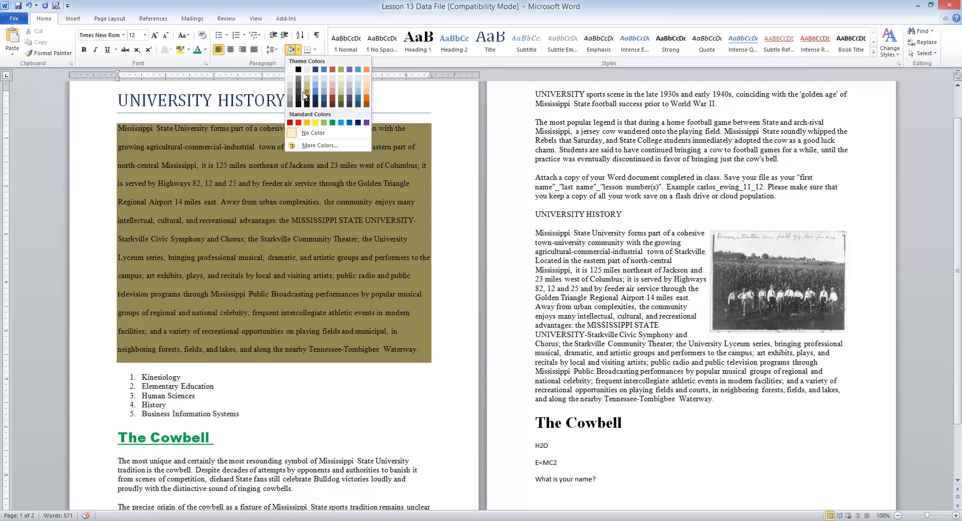
pyautogui.click(312, 179)
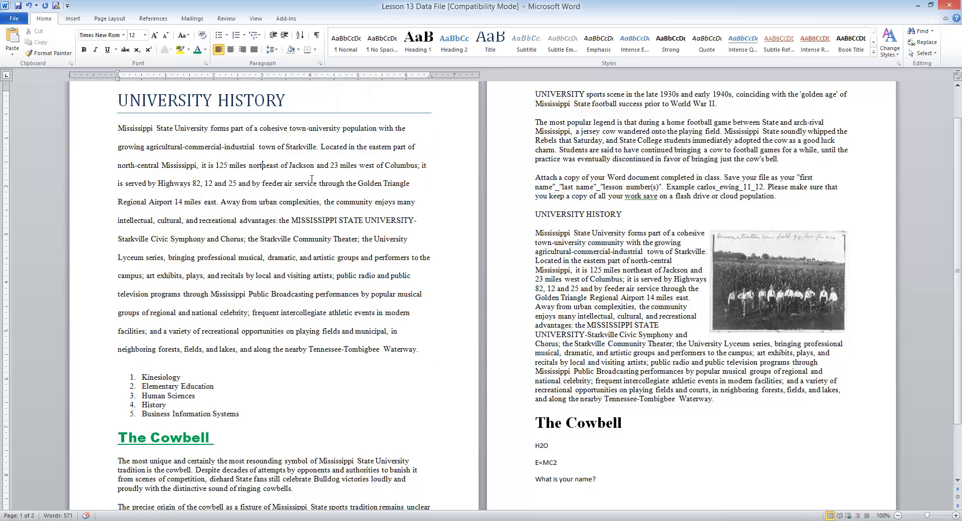